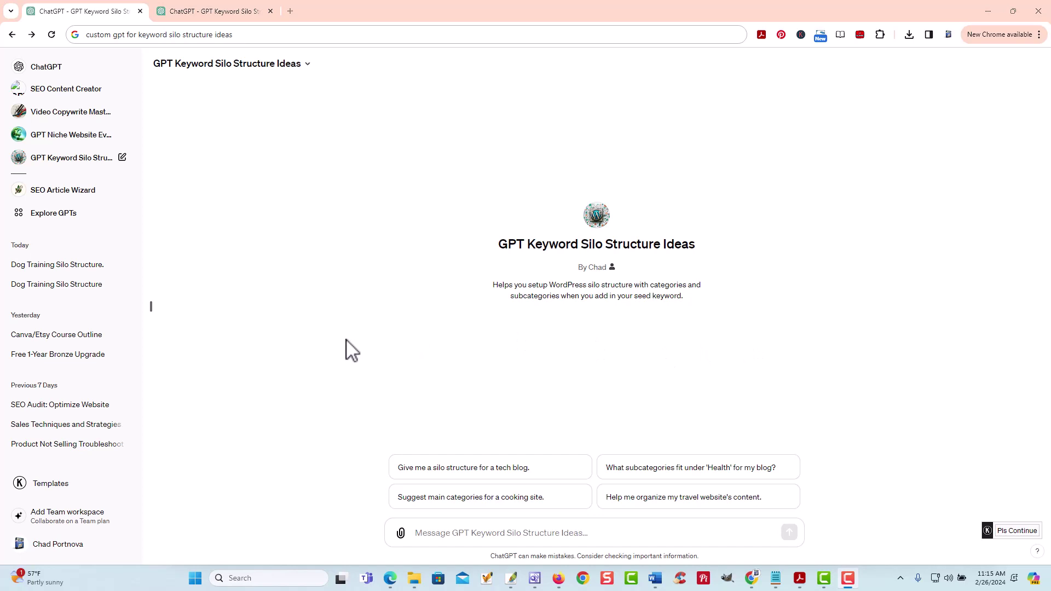
Step: Enter the seed keyword "dog training" in the GPT's message box without sending
left_click(462, 536)
type("dog training")
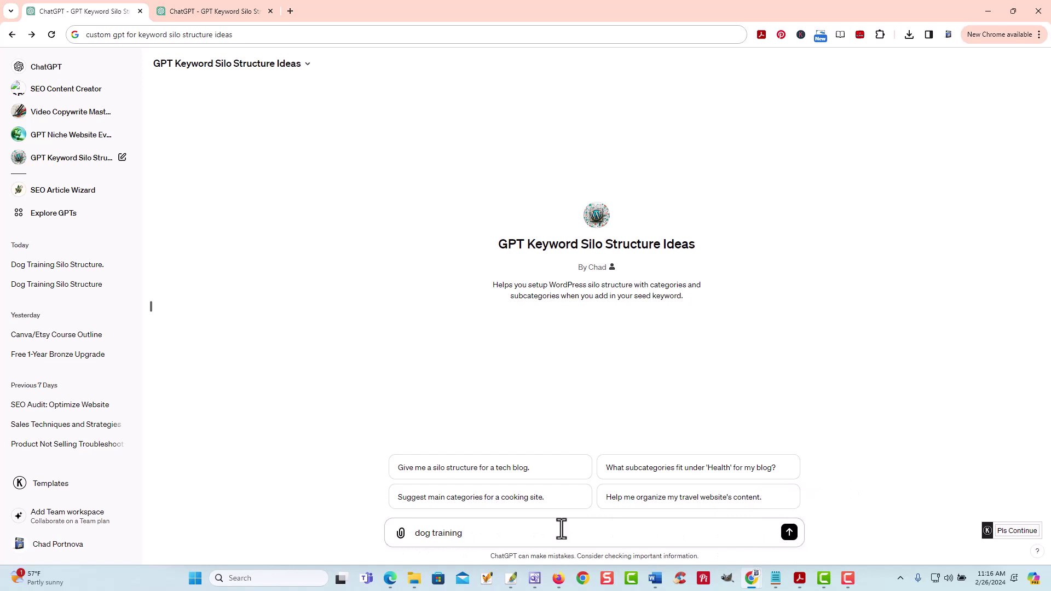
Step: Submit "dog training" and wait for the silo reply with its category table
left_click(788, 533)
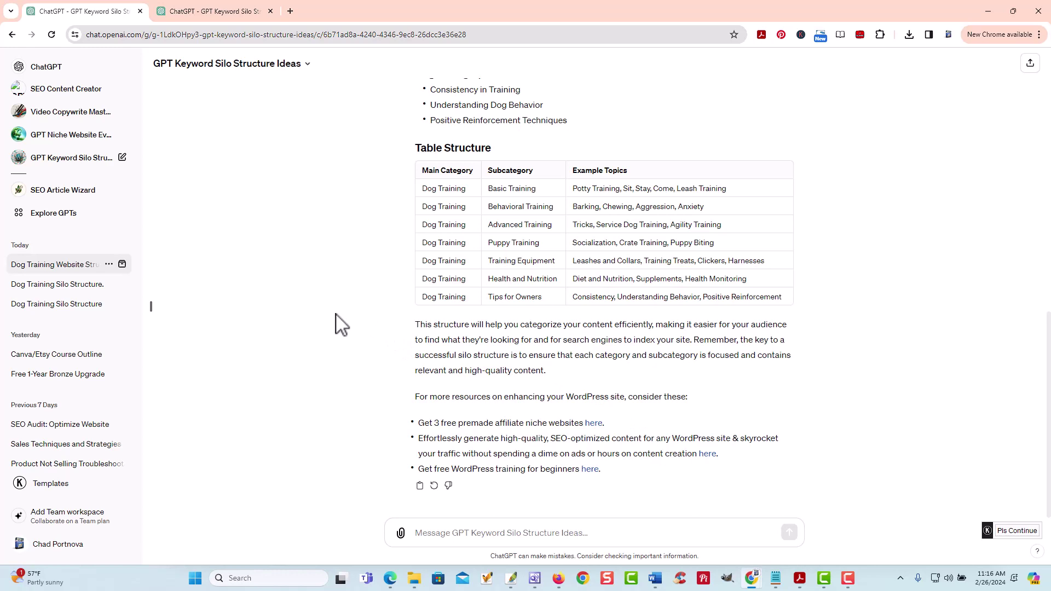
scroll(339, 323, "up", 5)
scroll(340, 323, "up", 4)
scroll(340, 323, "up", 2)
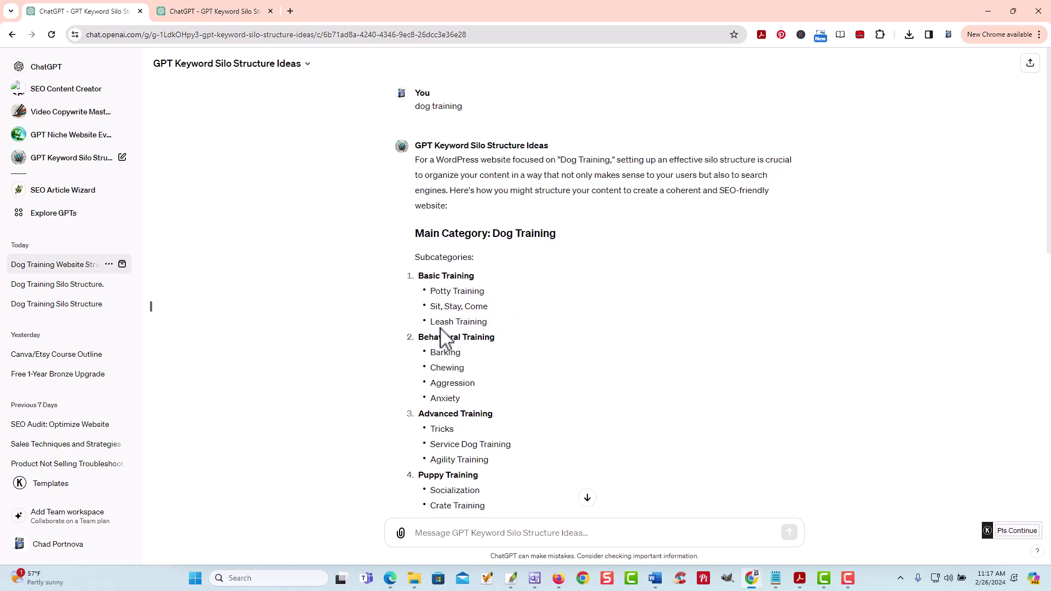
scroll(476, 318, "down", 2)
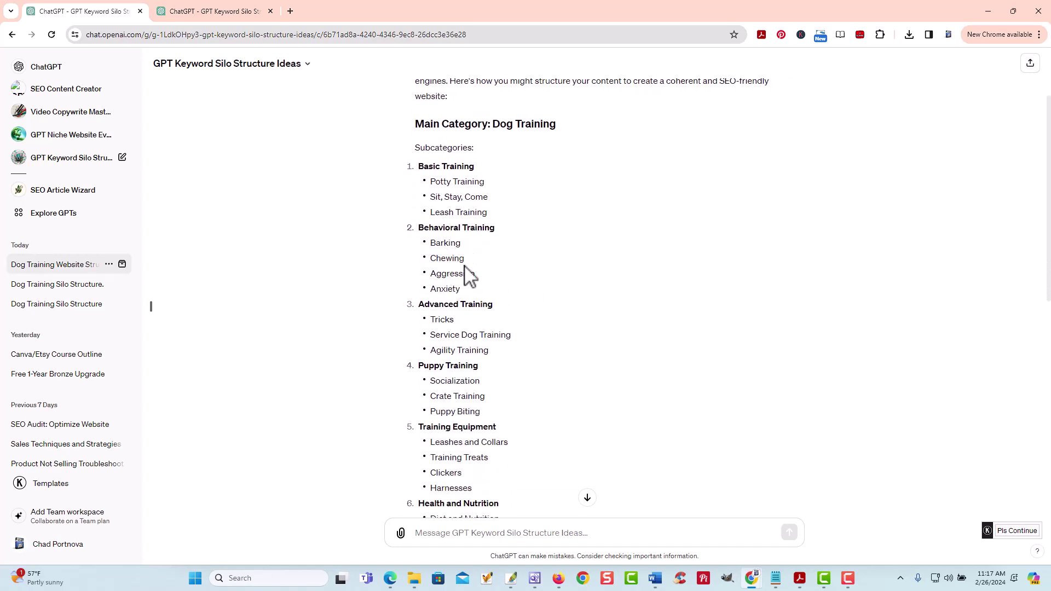
scroll(455, 277, "down", 1)
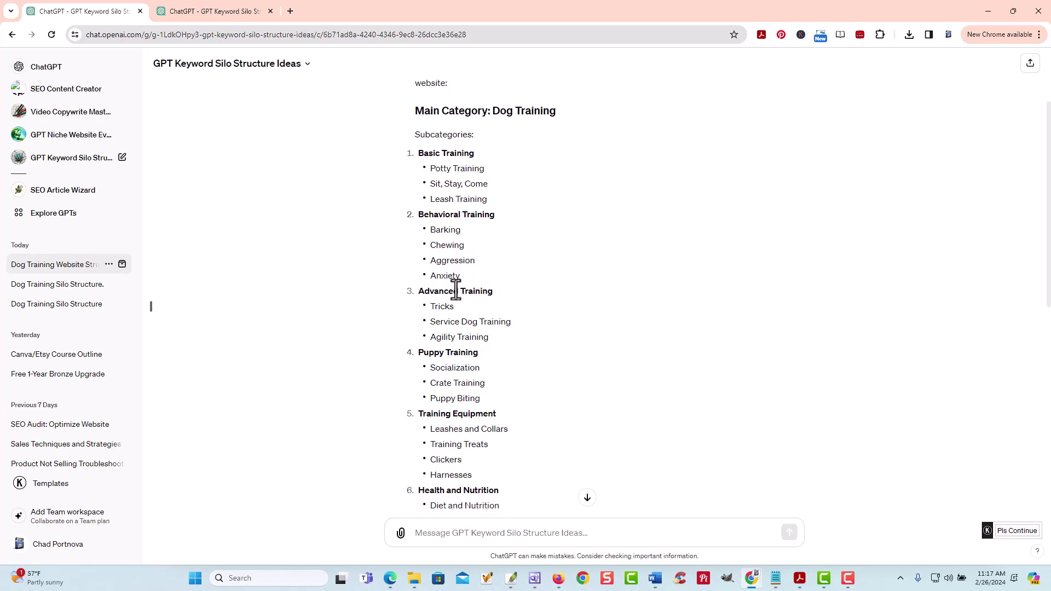
scroll(443, 266, "down", 1)
scroll(462, 345, "down", 1)
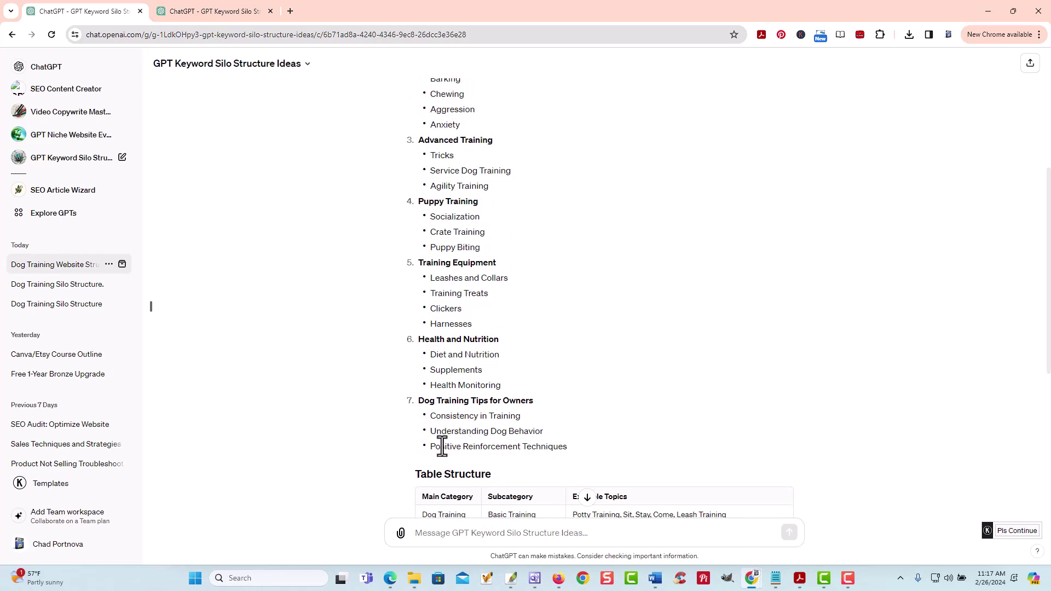
scroll(472, 438, "up", 1)
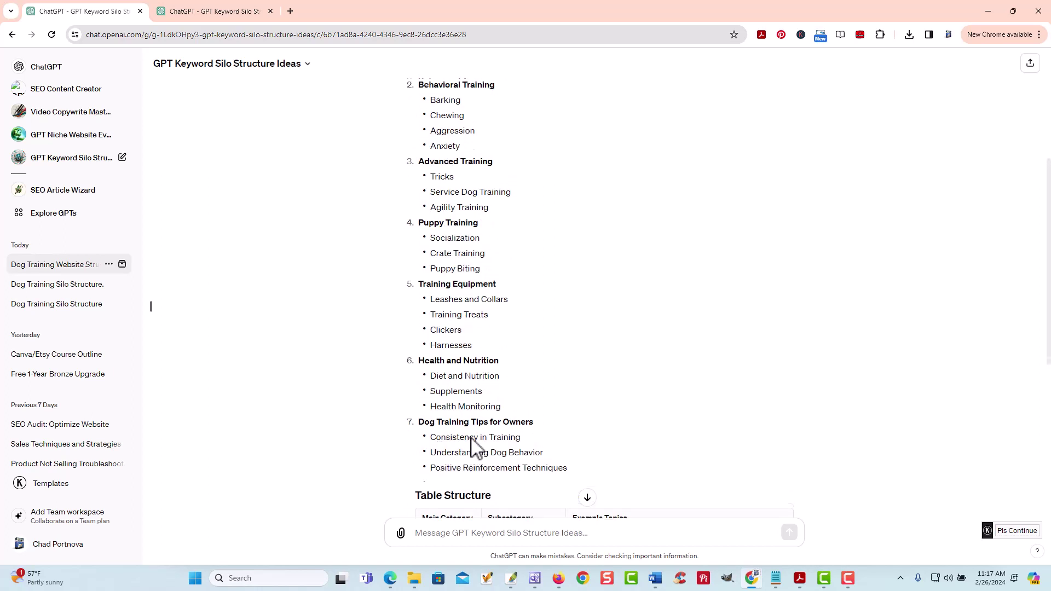
scroll(472, 438, "up", 4)
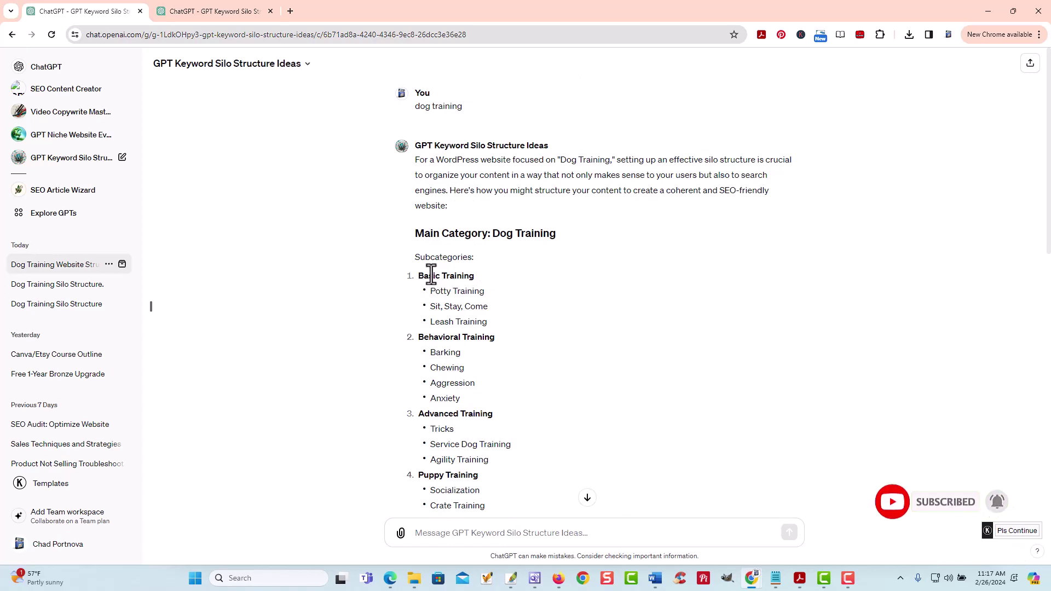
left_click_drag(474, 276, 428, 275)
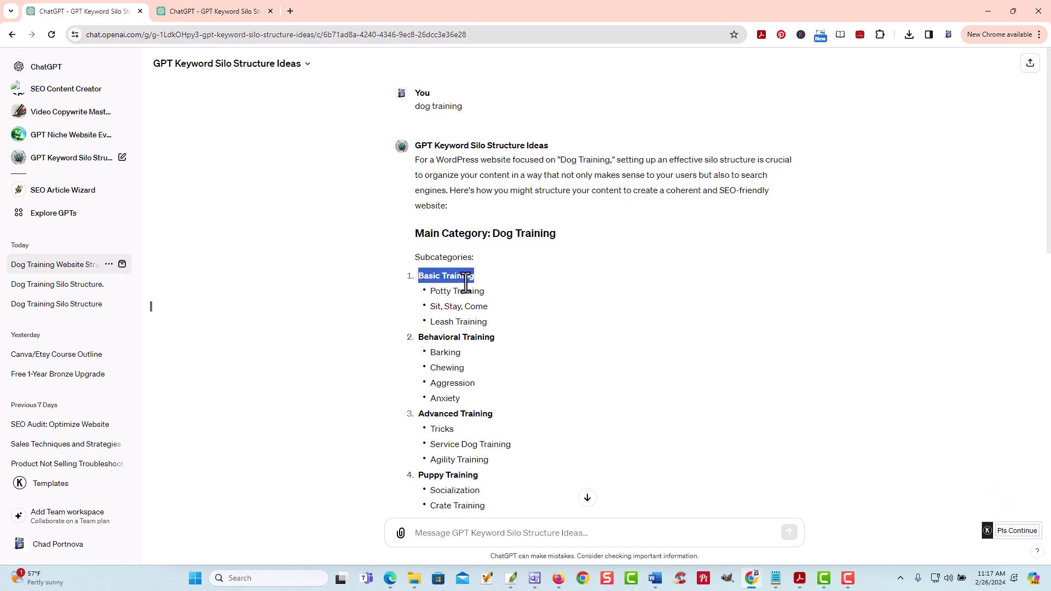
left_click(513, 297)
left_click_drag(521, 329, 431, 296)
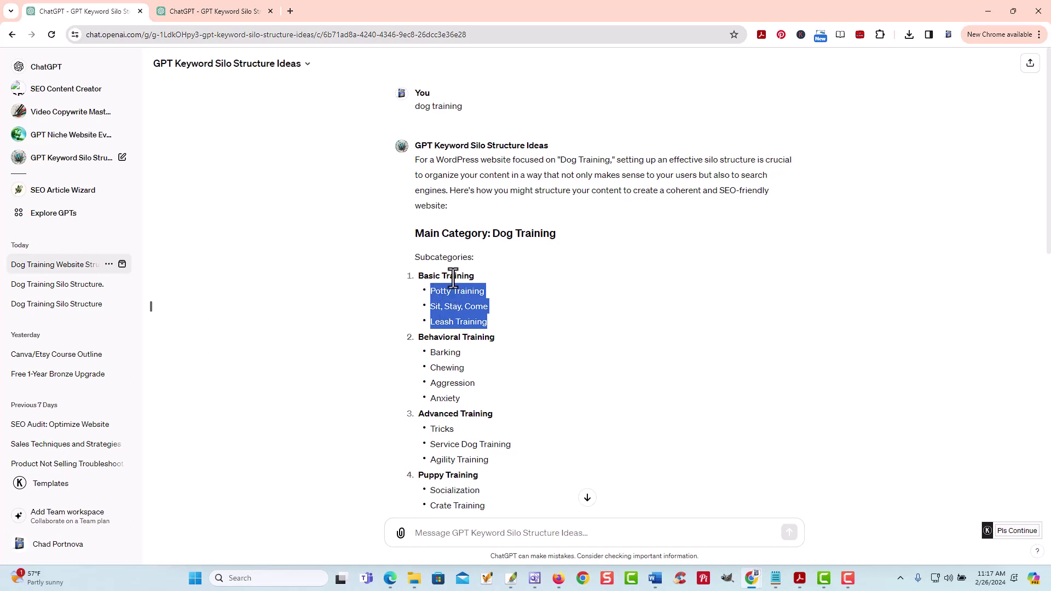
left_click_drag(490, 281, 427, 277)
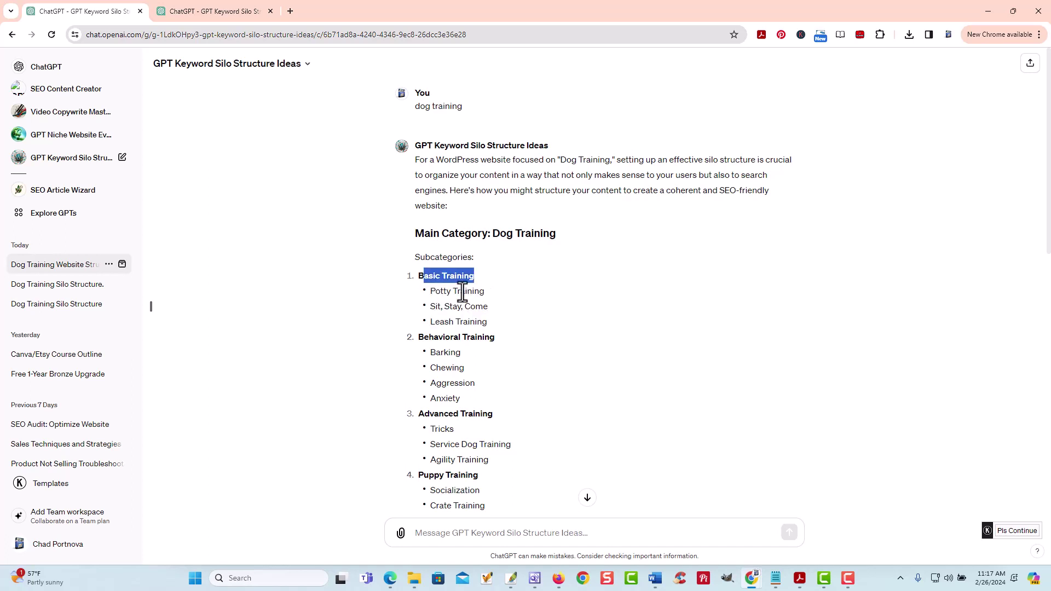
scroll(463, 292, "down", 1)
scroll(466, 301, "down", 2)
scroll(466, 303, "down", 3)
scroll(466, 307, "down", 2)
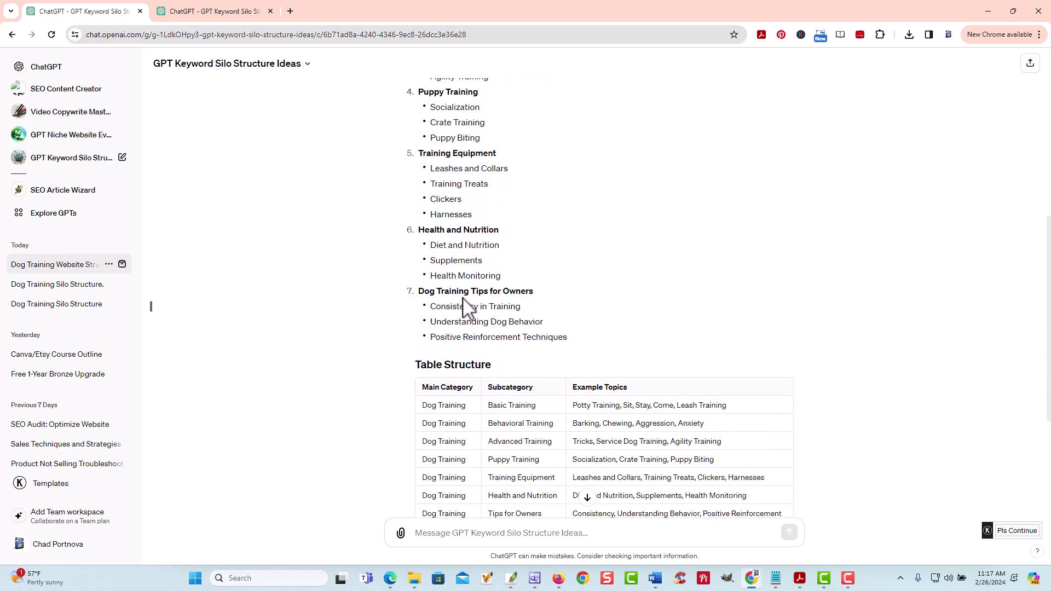
scroll(445, 339, "down", 1)
scroll(444, 339, "down", 2)
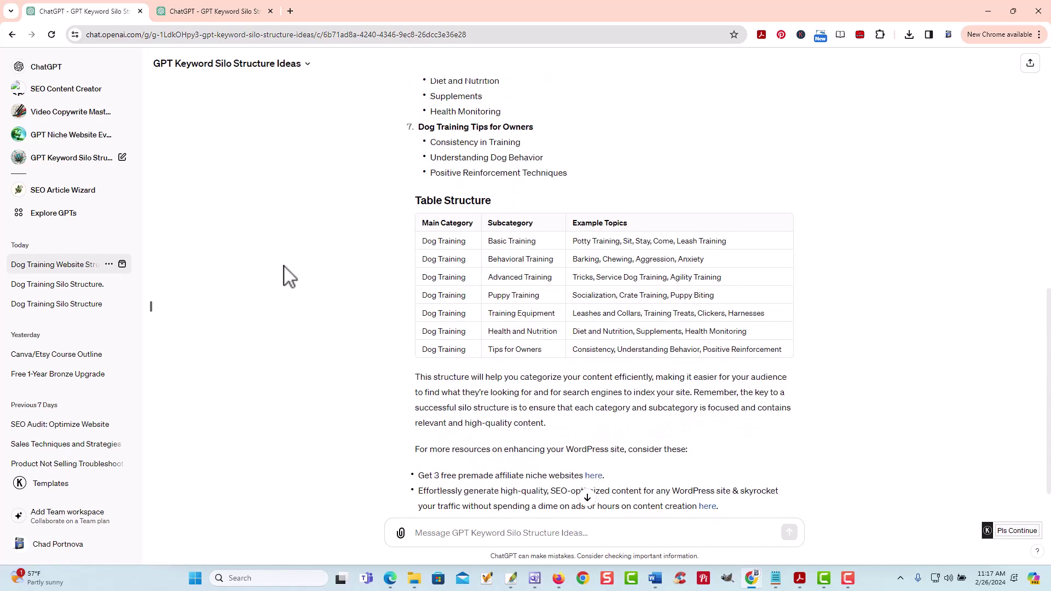
scroll(307, 279, "up", 5)
scroll(314, 281, "up", 5)
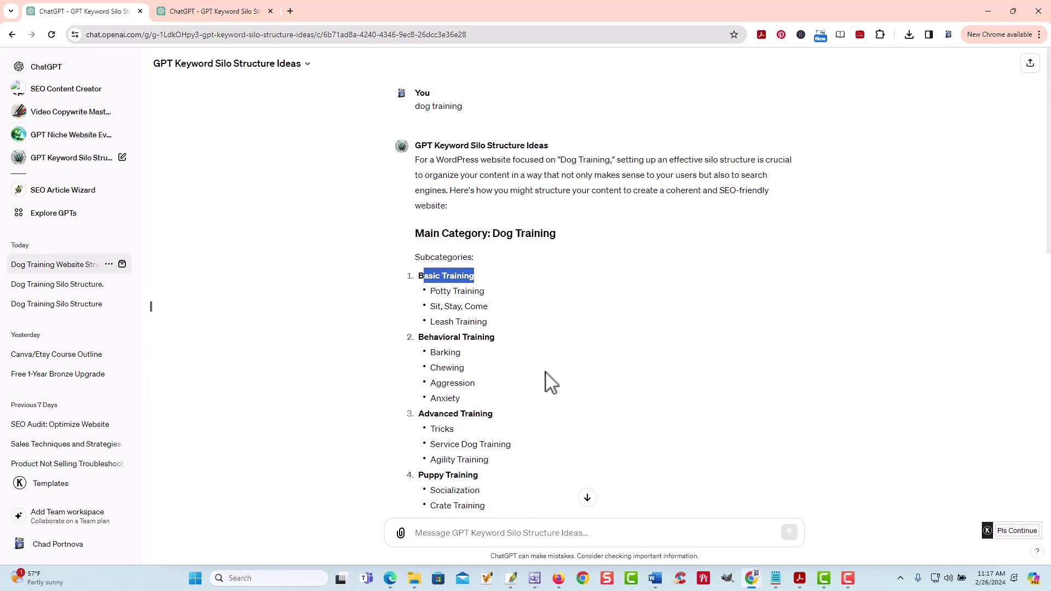
Step: Start a new chat with Keyword Silo Structure Ideas from the sidebar
left_click(58, 159)
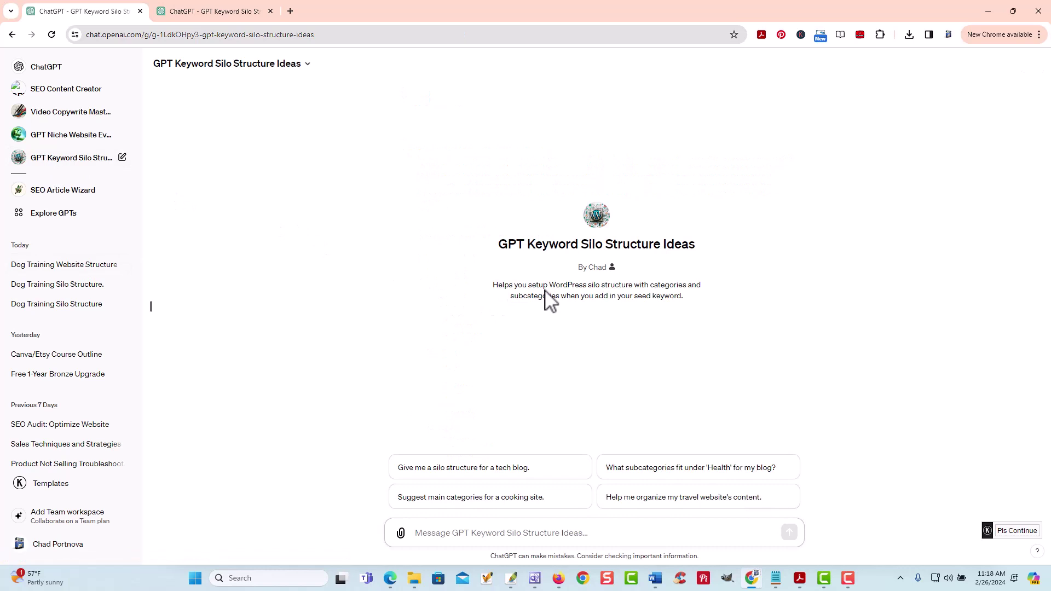